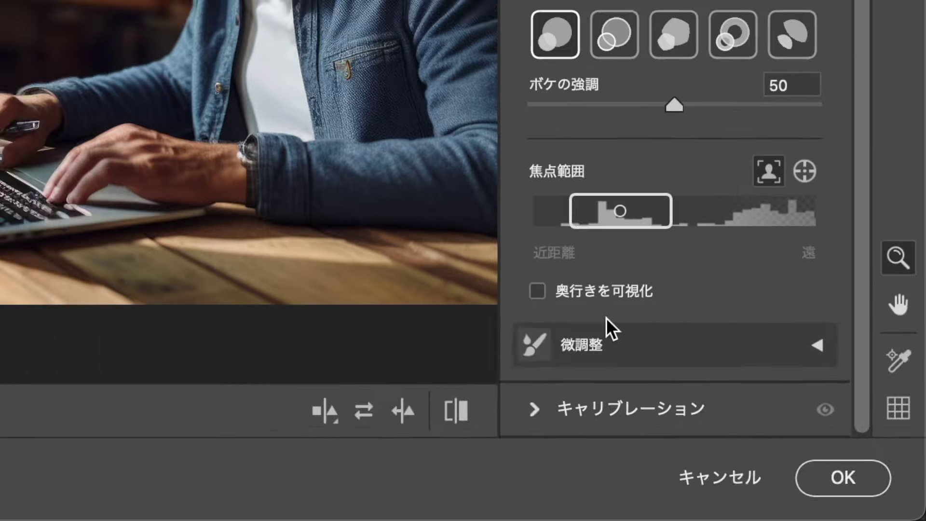
# Preview the café photo's depth map while shifting the focus range back and forth, then hide it.
pyautogui.moveTo(565, 418); pyautogui.dragTo(650, 418)
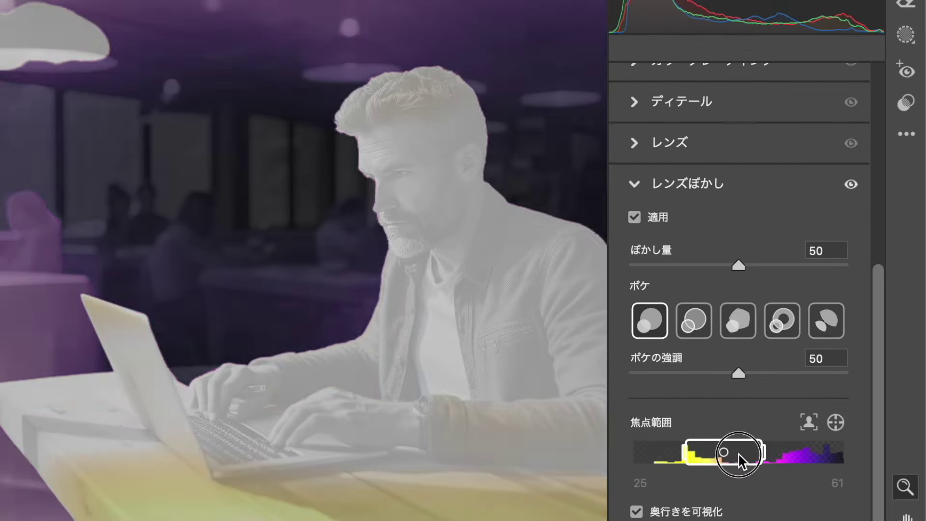
pyautogui.moveTo(738, 452); pyautogui.dragTo(716, 457)
pyautogui.click(636, 511)
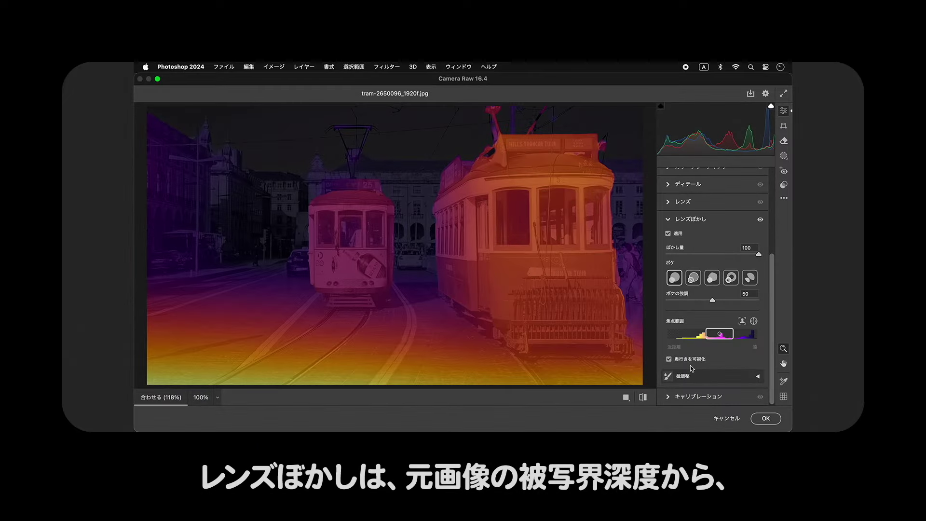
# Move the tram photo's Lens Blur focus range to the nearest depths with depth visualised.
pyautogui.click(725, 333)
pyautogui.moveTo(726, 334)
pyautogui.mouseDown()
pyautogui.moveTo(685, 335)
pyautogui.moveTo(752, 338)
pyautogui.moveTo(727, 338)
pyautogui.mouseUp()
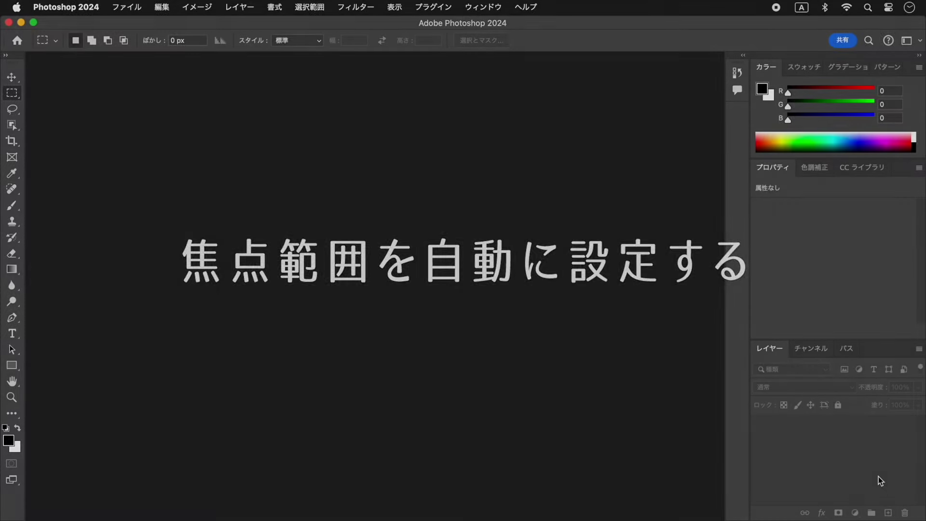
# Open man-8415811_1920f.jpg from the File > Open dialog.
pyautogui.click(126, 7)
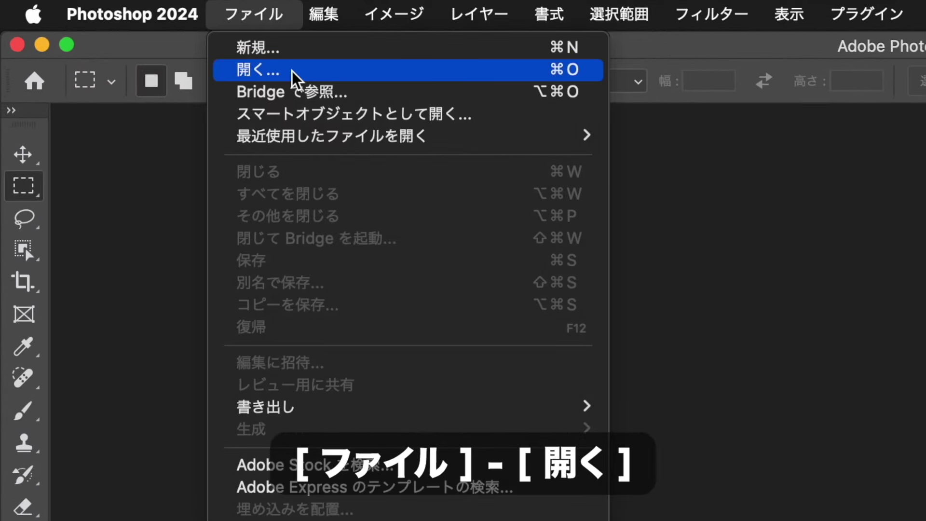
pyautogui.click(292, 77)
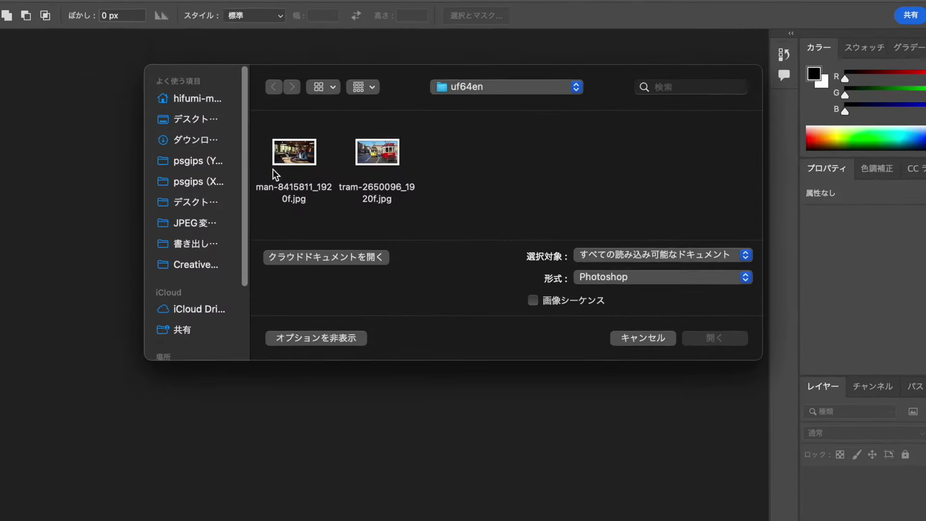
pyautogui.click(330, 154)
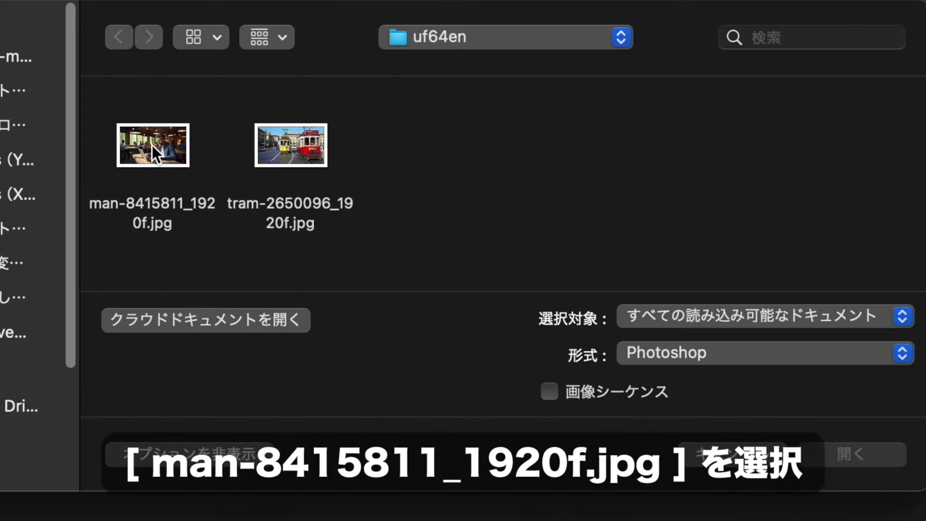
pyautogui.click(152, 145)
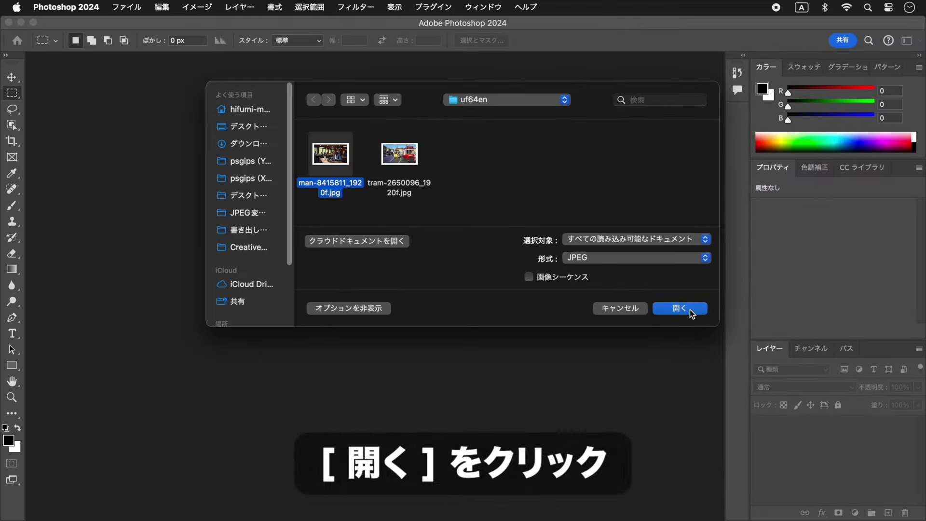
pyautogui.click(851, 437)
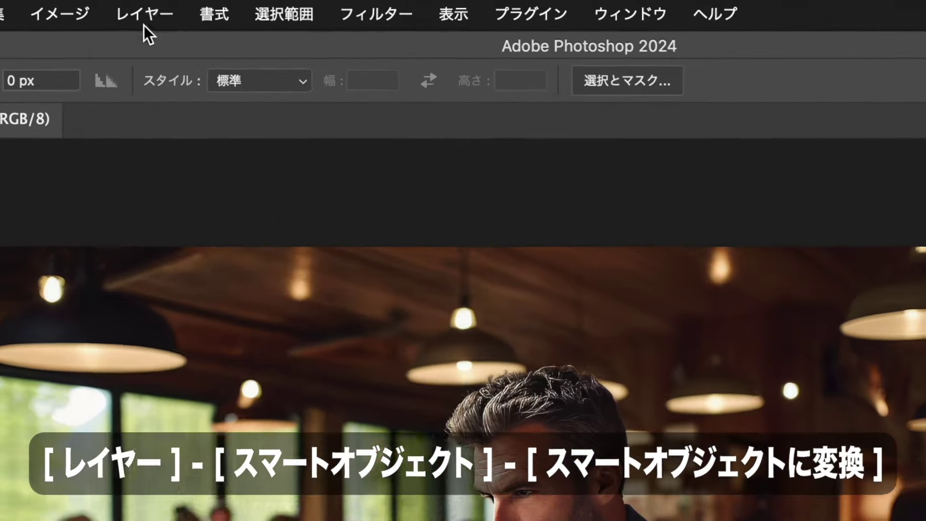
# Convert the café photo's background layer to a smart object from the Layer menu.
pyautogui.click(213, 10)
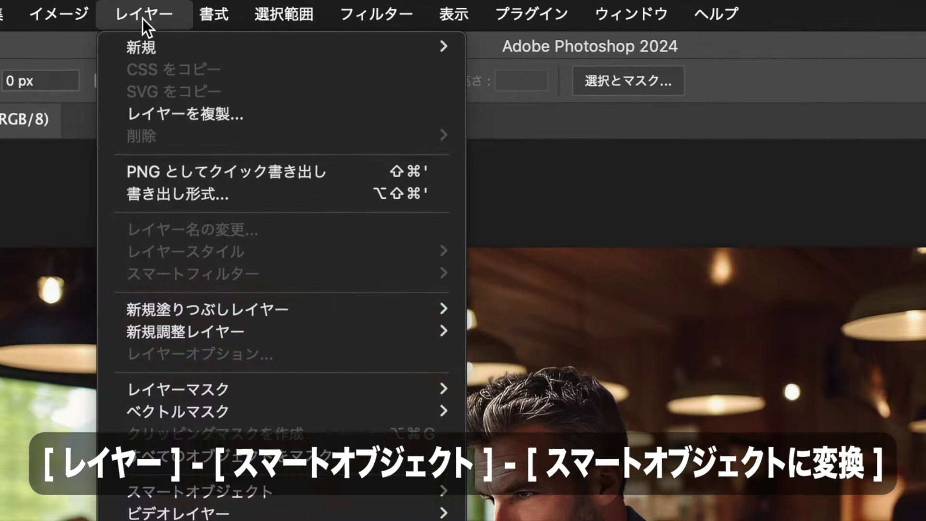
pyautogui.moveTo(329, 321)
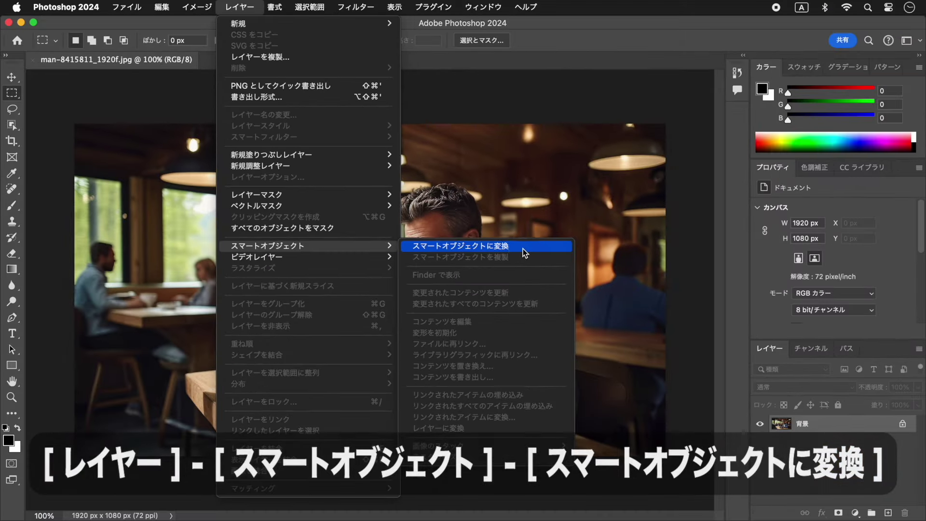
pyautogui.click(710, 273)
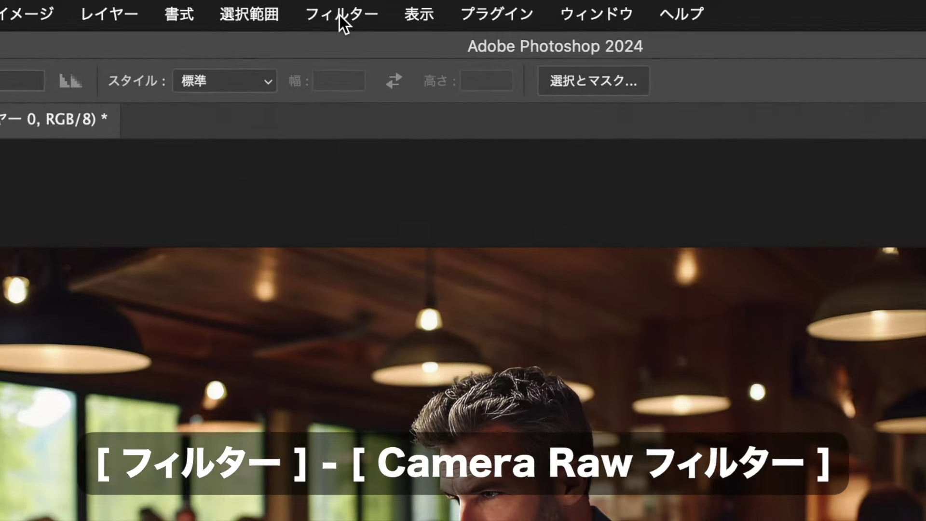
# Launch the Camera Raw Filter with side-by-side before/after previews zoomed to 100%.
pyautogui.click(349, 11)
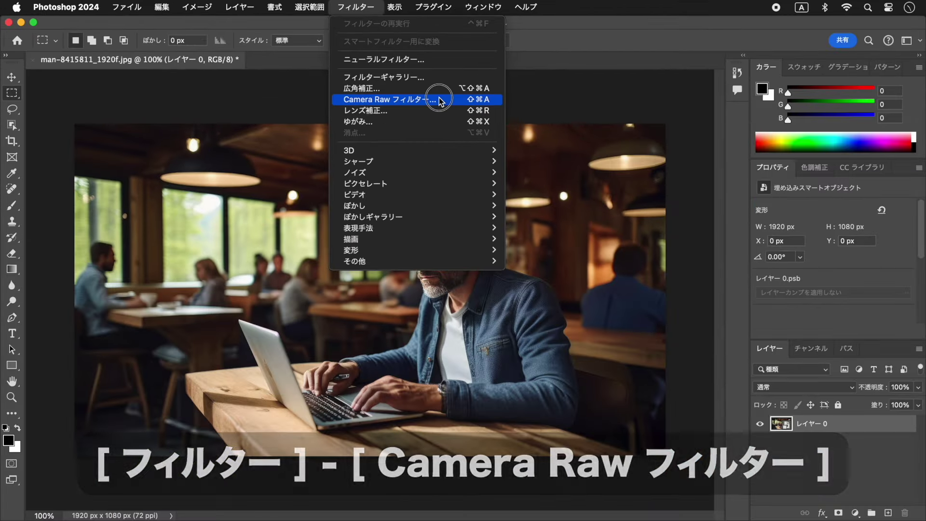
pyautogui.click(508, 198)
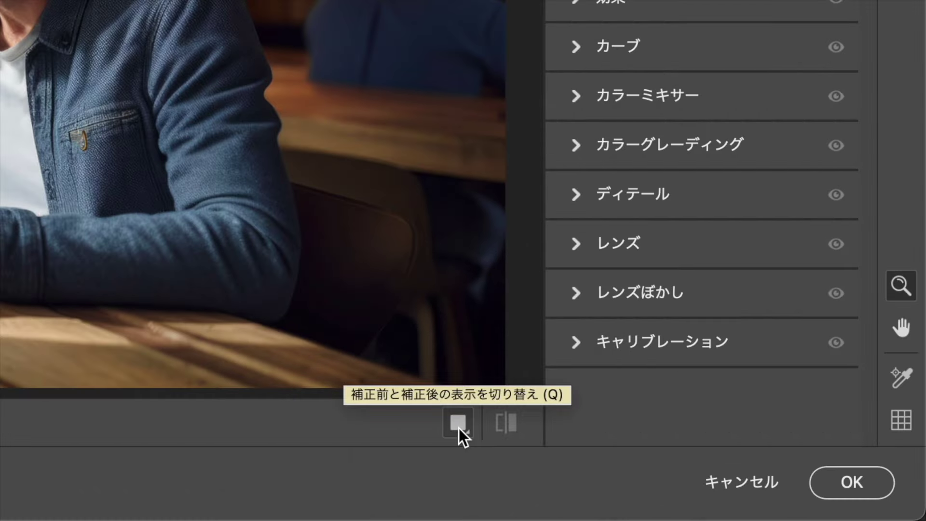
pyautogui.moveTo(458, 427); pyautogui.dragTo(754, 373)
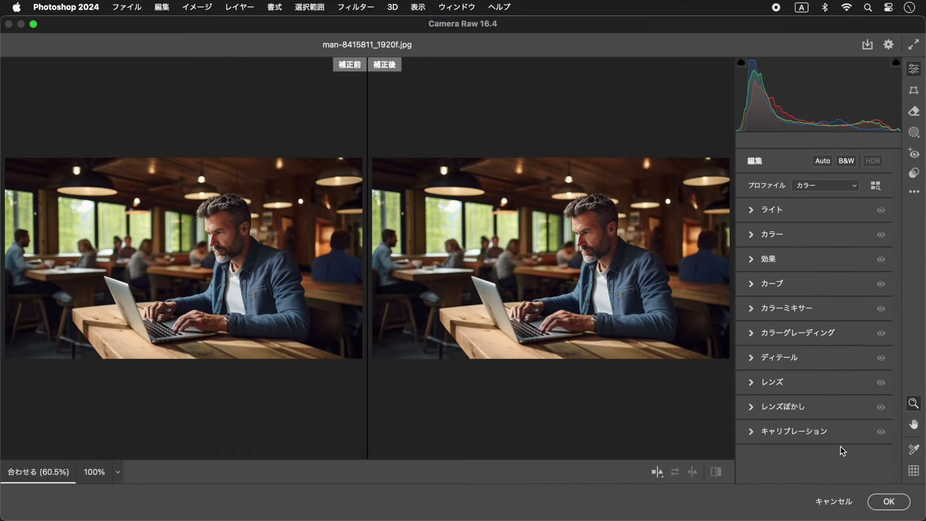
pyautogui.press('super+plus')
pyautogui.press('super+plus')
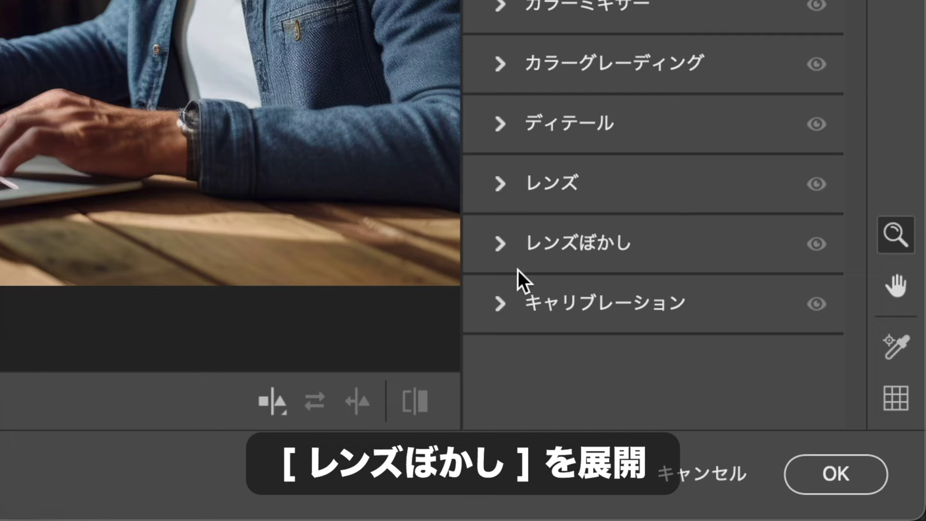
# Expand Lens Blur, auto-set the focus range on the man with Subject Focus, and visualise depth.
pyautogui.click(500, 243)
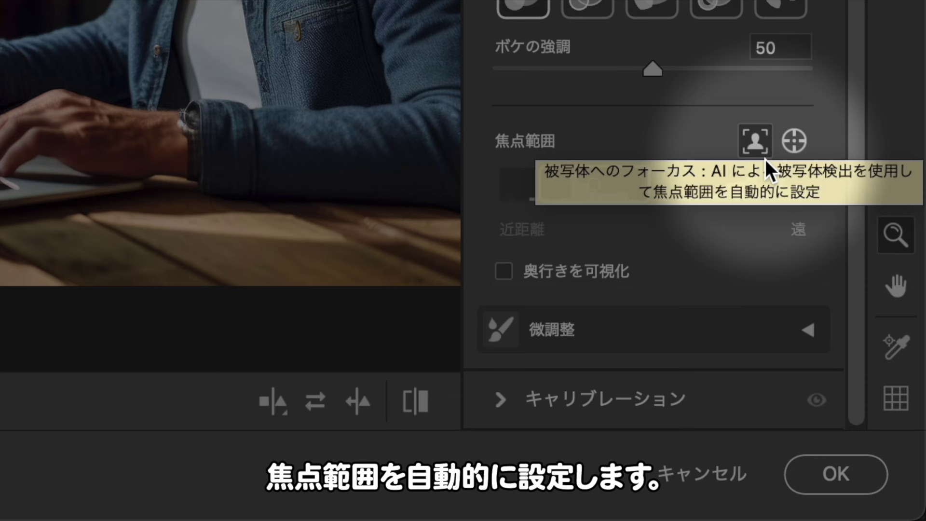
pyautogui.click(764, 155)
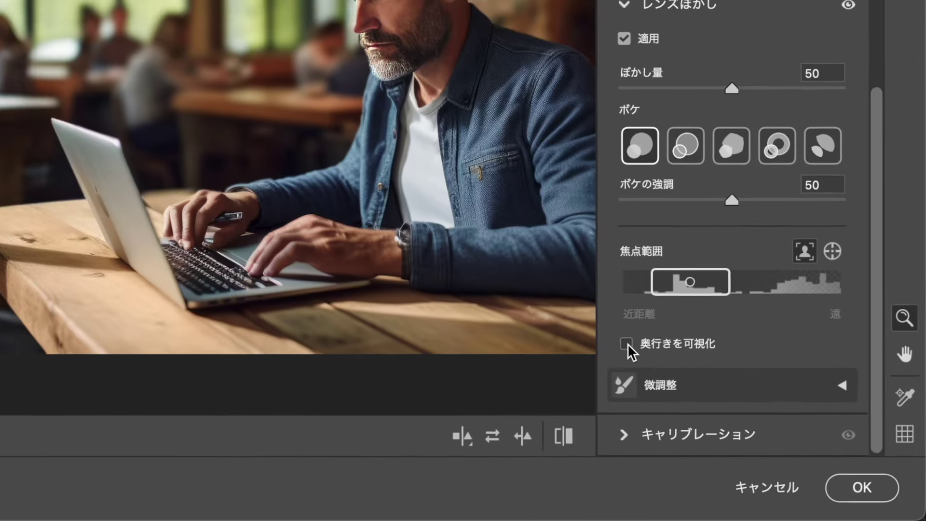
pyautogui.click(504, 271)
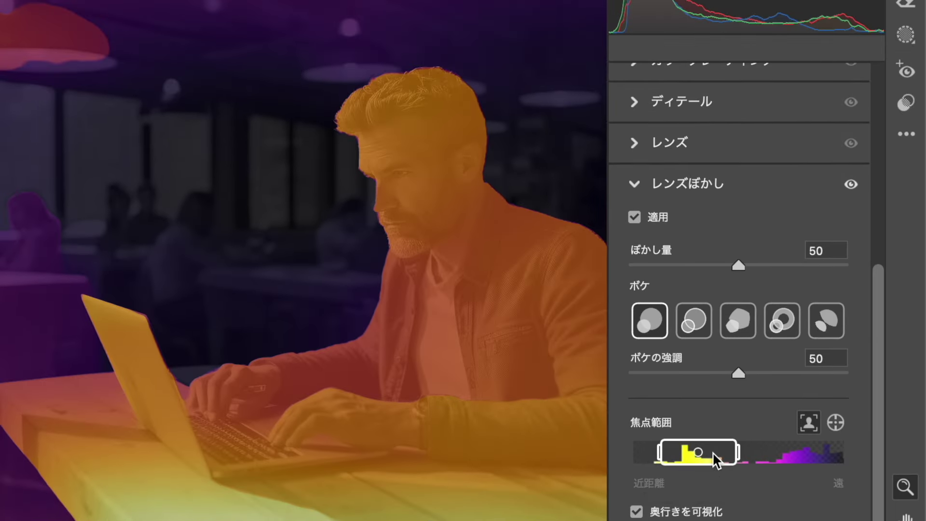
# Shift the focus range to nearer depths around the man (about 13–49) and hide the depth map.
pyautogui.moveTo(713, 290); pyautogui.dragTo(687, 290)
pyautogui.moveTo(688, 451); pyautogui.dragTo(712, 458)
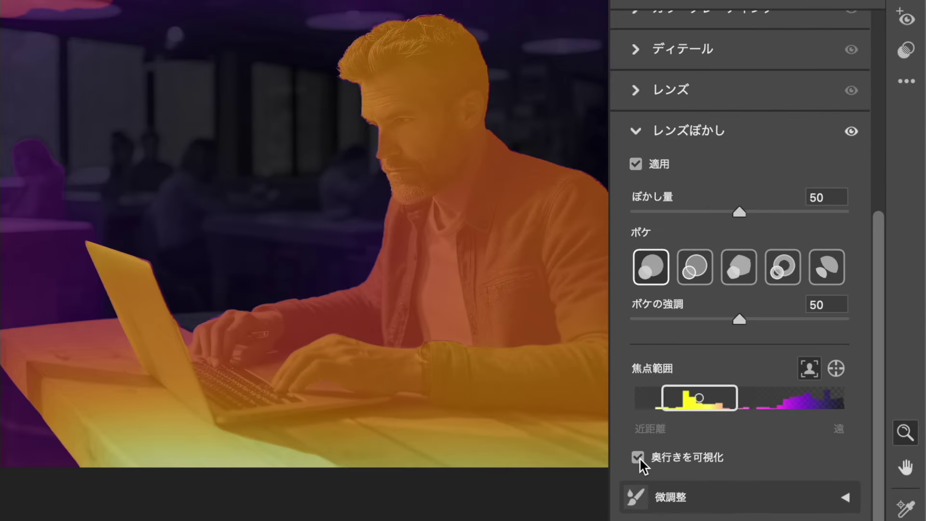
pyautogui.click(502, 270)
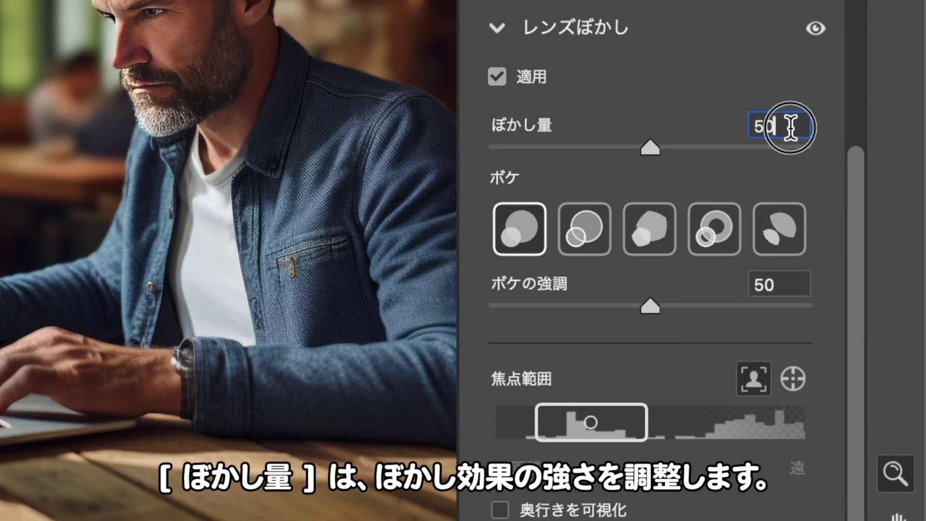
# Set the Lens Blur amount to 100 using Shift+arrow keys in the Blur Amount field.
pyautogui.doubleClick(789, 126)
pyautogui.hotkey('shift', 'Down')
pyautogui.hotkey('shift', 'Down')
pyautogui.hotkey('shift', 'Down')
pyautogui.hotkey('shift', 'Down')
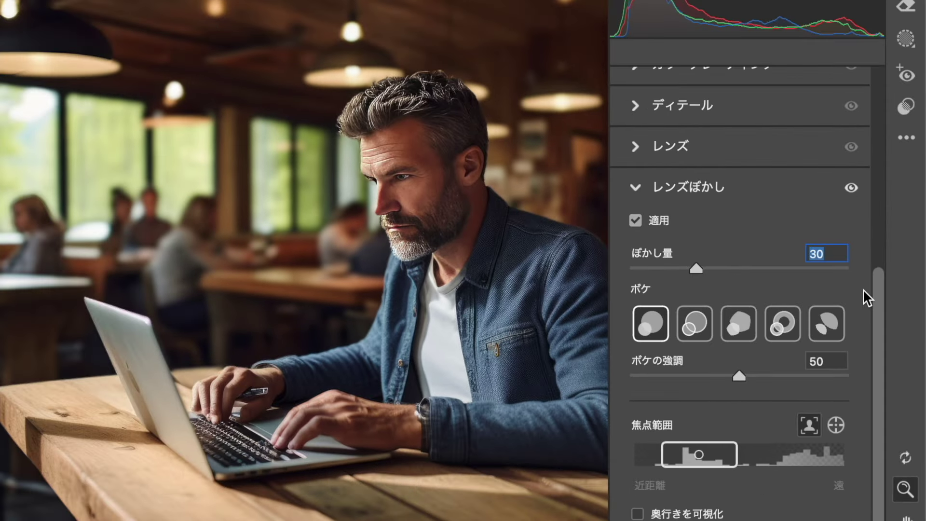
pyautogui.hotkey('shift', 'Down')
pyautogui.hotkey('shift', 'Up')
pyautogui.hotkey('shift', 'Up')
pyautogui.hotkey('shift', 'Up')
pyautogui.hotkey('shift', 'Up')
pyautogui.hotkey('shift', 'Up')
pyautogui.hotkey('shift', 'Up')
pyautogui.hotkey('shift', 'Up')
pyautogui.hotkey('shift', 'Up')
pyautogui.hotkey('shift', 'Up')
pyautogui.hotkey('shift', 'Up')
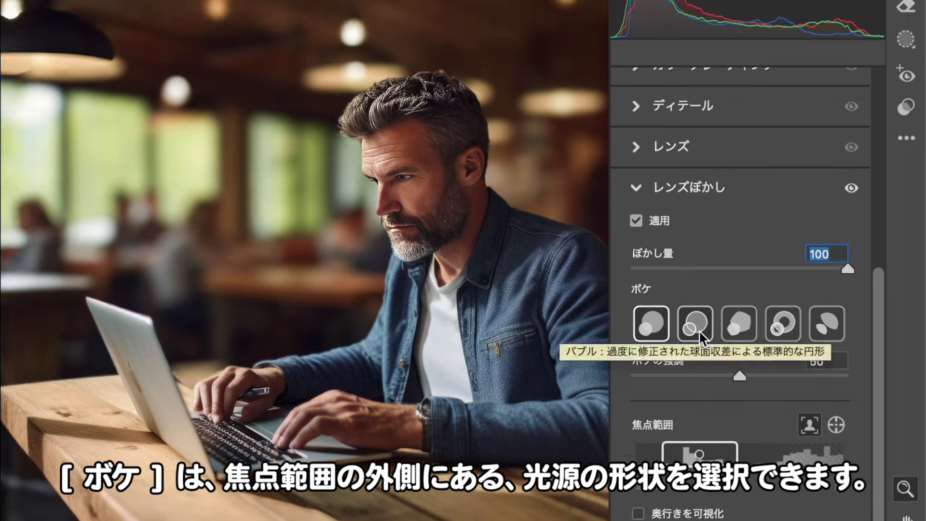
# Compare the bubble, five-blade and cat's-eye bokeh shapes.
pyautogui.click(585, 147)
pyautogui.click(737, 331)
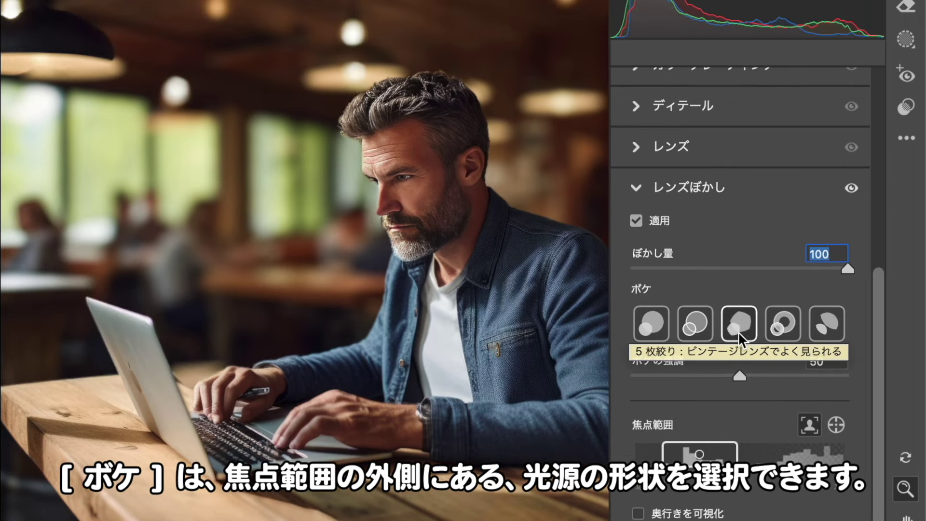
pyautogui.click(823, 330)
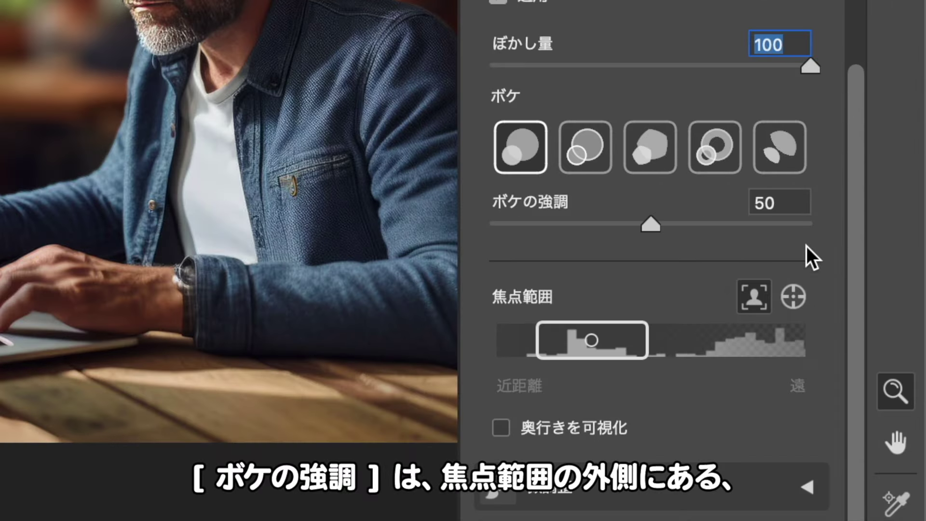
pyautogui.press('Return')
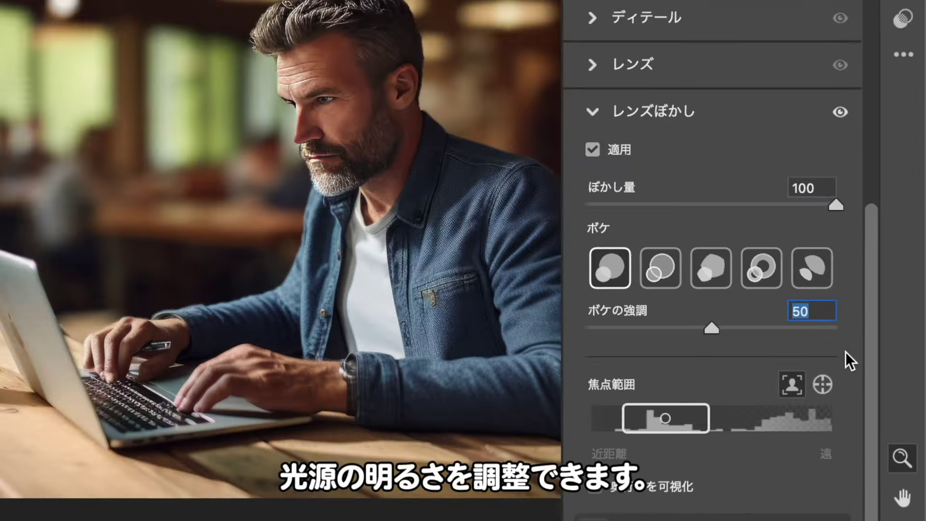
pyautogui.hotkey('shift', 'Down')
pyautogui.hotkey('shift', 'Down')
pyautogui.hotkey('shift', 'Down')
pyautogui.hotkey('shift', 'Down')
pyautogui.hotkey('shift', 'Down')
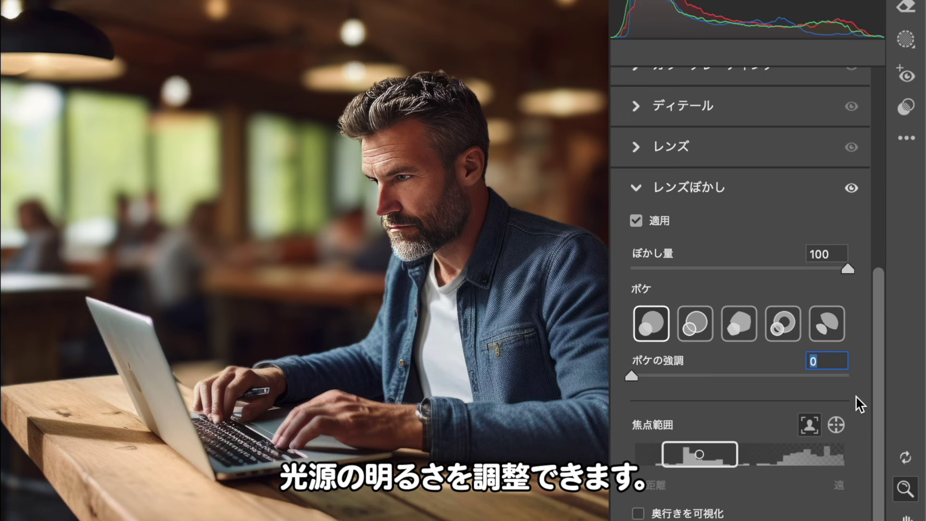
pyautogui.hotkey('shift', 'Up')
pyautogui.hotkey('shift', 'Up')
pyautogui.hotkey('shift', 'Up')
pyautogui.hotkey('shift', 'Up')
pyautogui.hotkey('shift', 'Up')
pyautogui.hotkey('shift', 'Up')
pyautogui.hotkey('shift', 'Up')
pyautogui.hotkey('shift', 'Up')
pyautogui.hotkey('shift', 'Up')
pyautogui.hotkey('shift', 'Up')
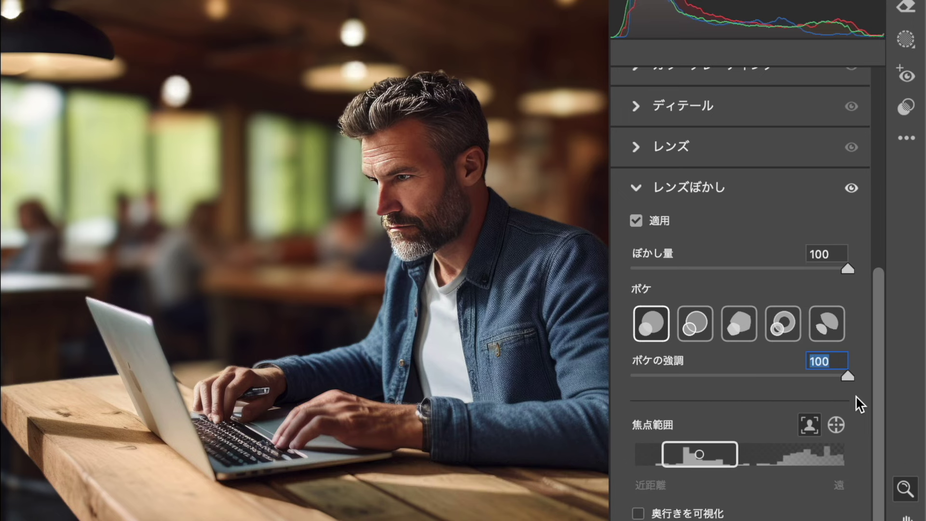
pyautogui.hotkey('shift', 'Down')
pyautogui.hotkey('shift', 'Down')
pyautogui.hotkey('shift', 'Down')
pyautogui.hotkey('shift', 'Down')
pyautogui.hotkey('shift', 'Down')
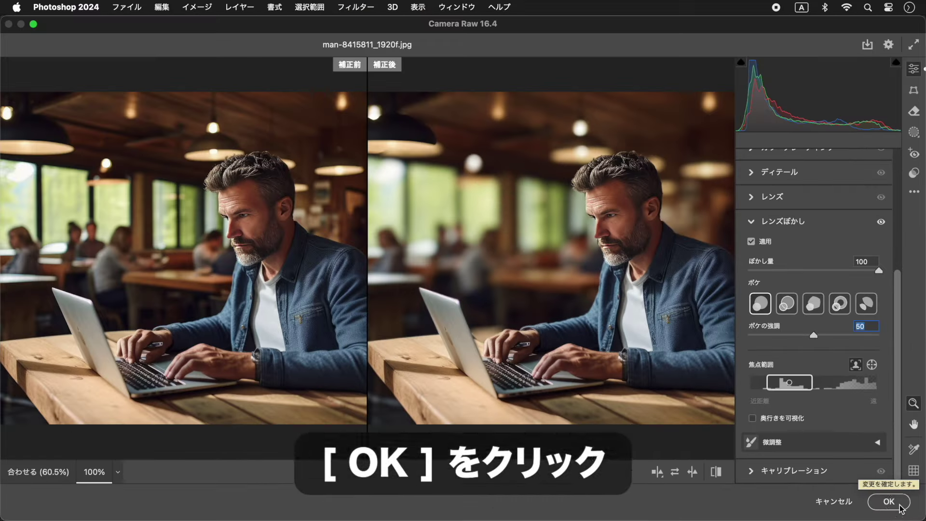
# Apply the Camera Raw Lens Blur as a smart filter on レイヤー 0.
pyautogui.click(856, 482)
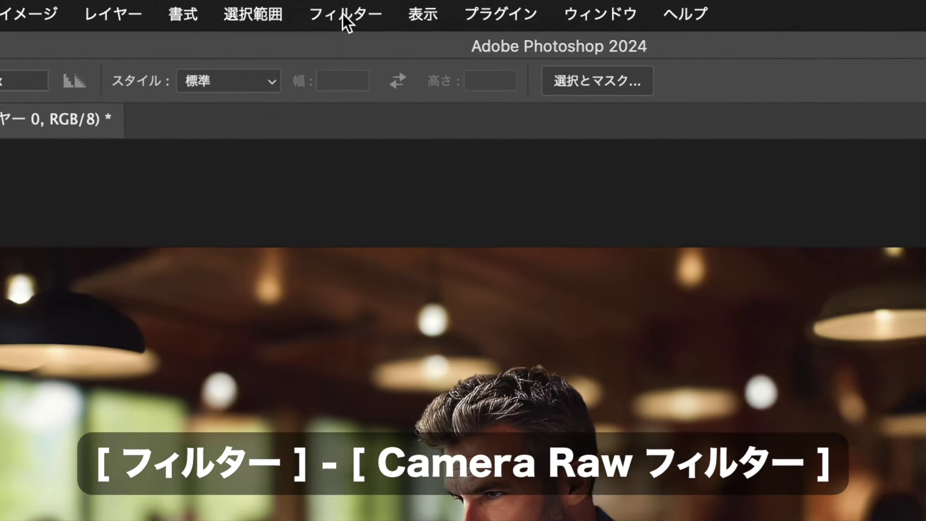
pyautogui.click(354, 7)
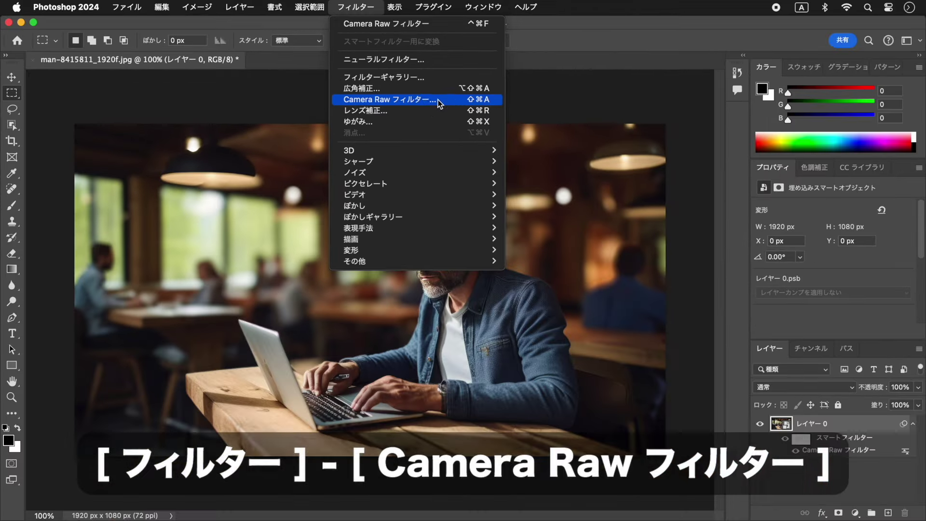
# Reopen the Camera Raw filter, enable Lens Blur with Blur Amount 100, and apply it.
pyautogui.click(510, 199)
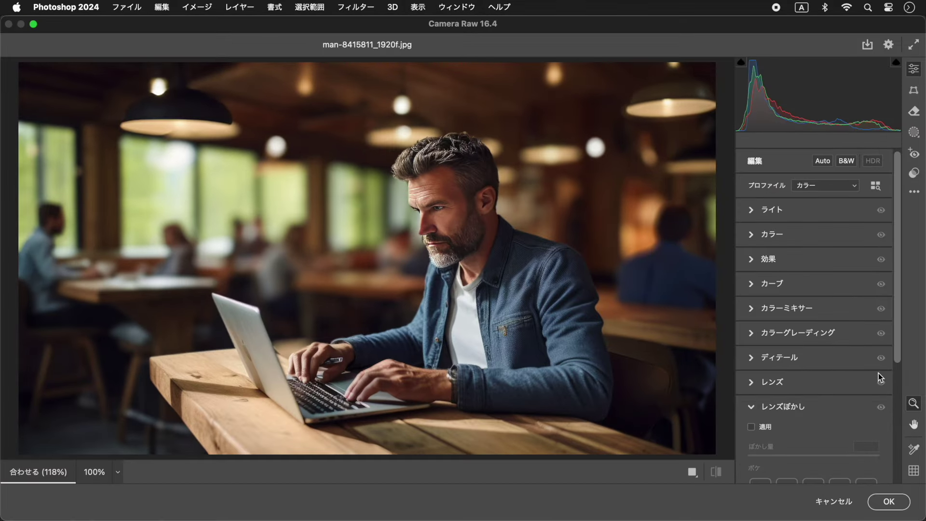
pyautogui.scroll(-5, 878, 376)
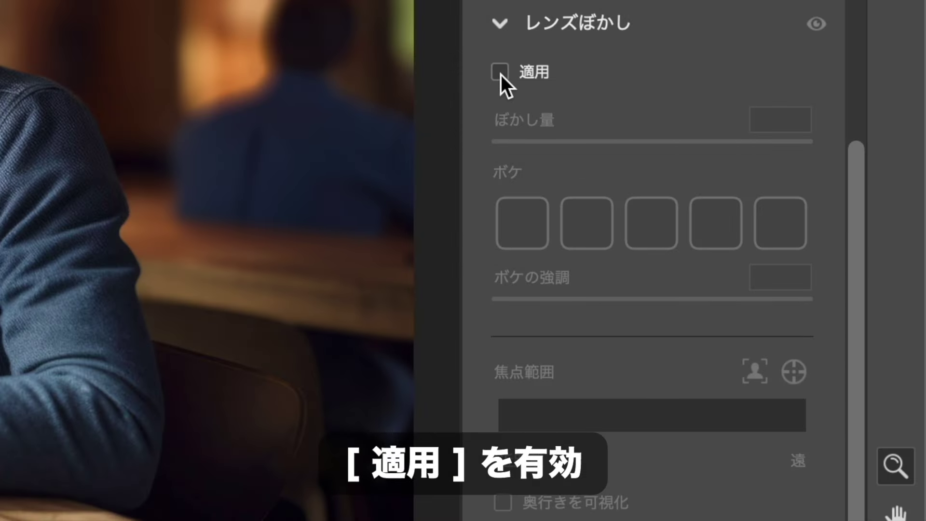
pyautogui.click(500, 73)
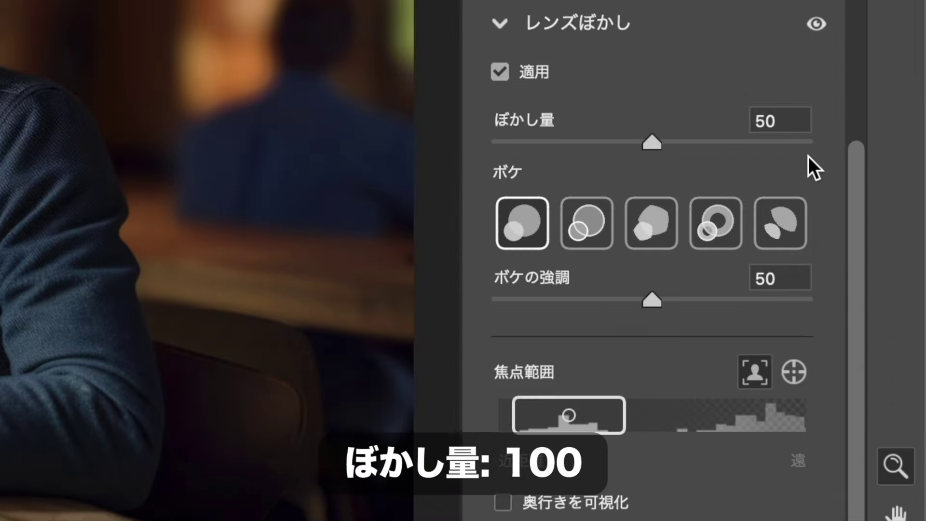
pyautogui.click(787, 121)
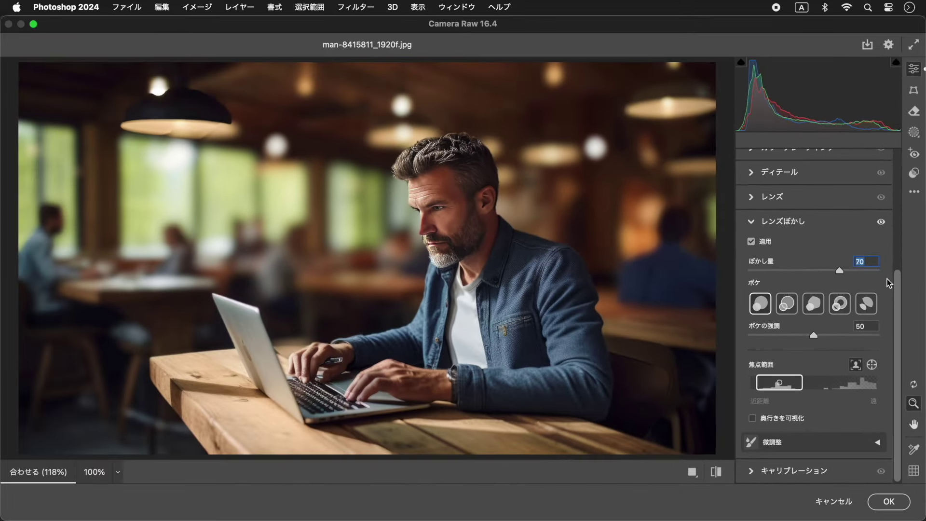
pyautogui.write('100')
pyautogui.press('Return')
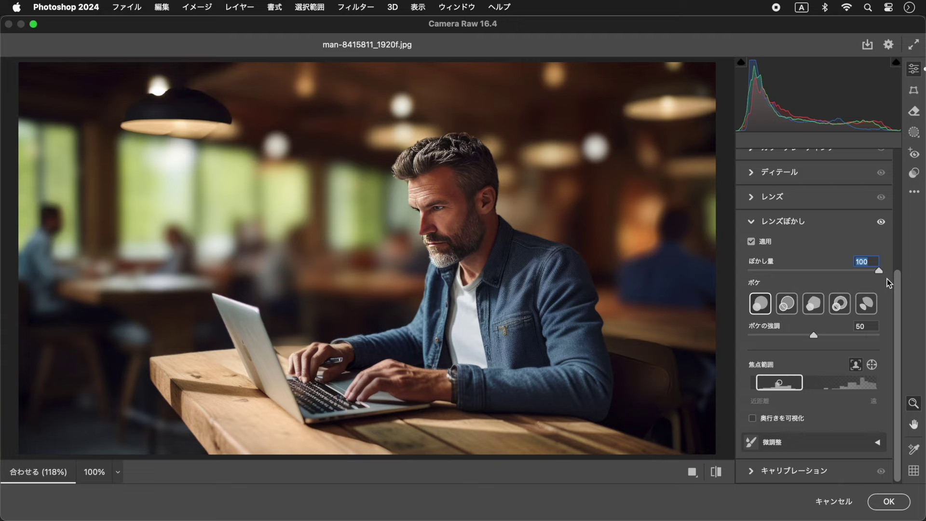
pyautogui.click(900, 505)
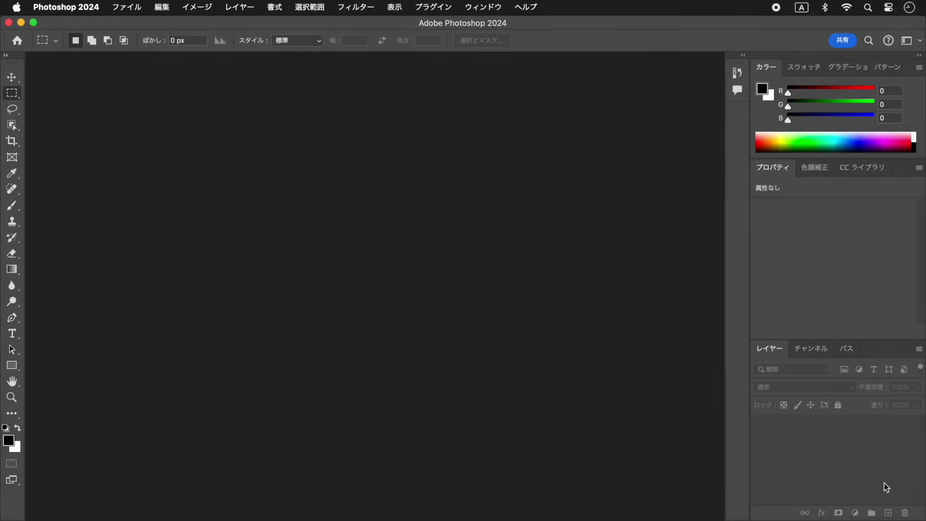
# Open the photo tram-2650096_1920f.jpg from the File menu.
pyautogui.click(126, 6)
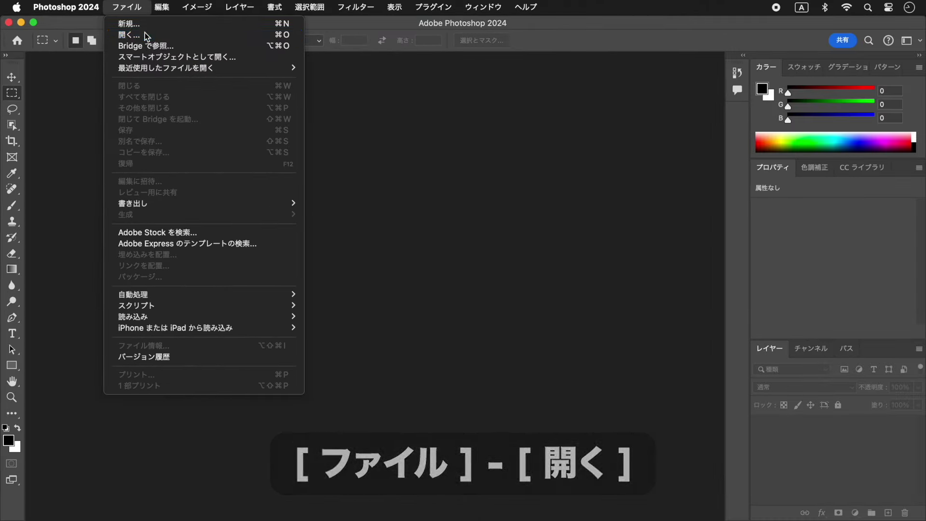
pyautogui.click(293, 72)
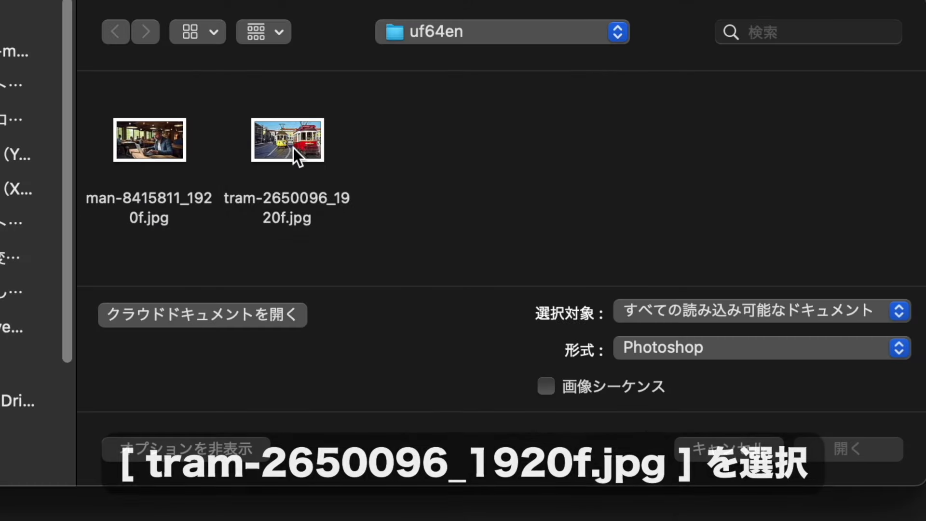
pyautogui.click(293, 148)
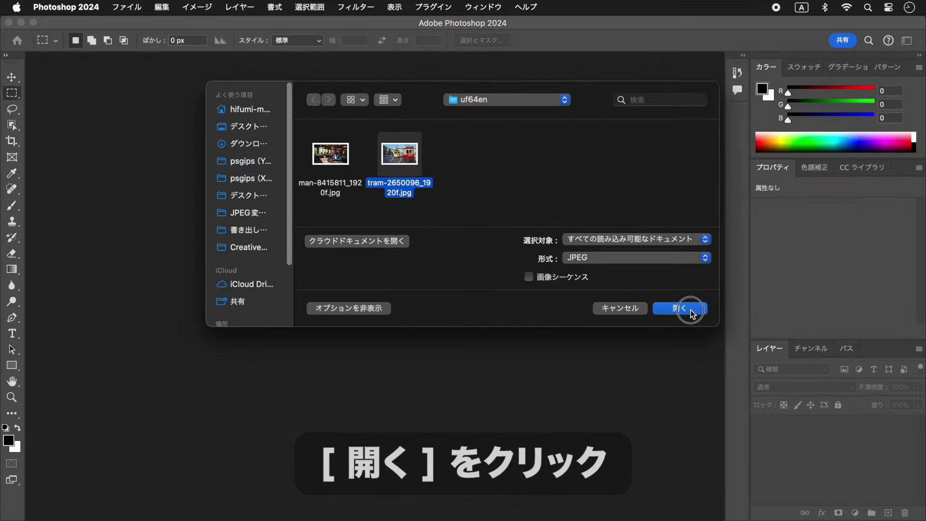
pyautogui.click(855, 420)
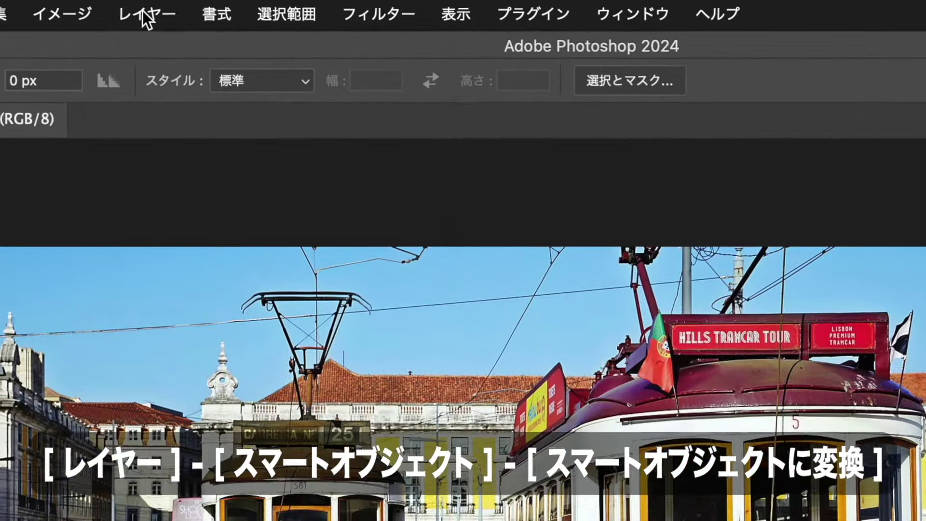
# Convert the tram photo's layer to a smart object via Layer > Smart Objects.
pyautogui.click(213, 12)
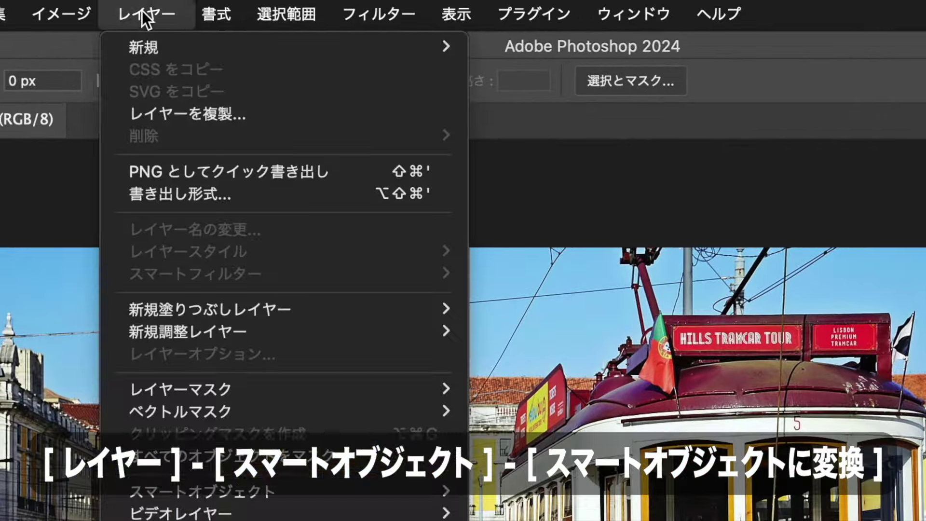
pyautogui.moveTo(336, 337)
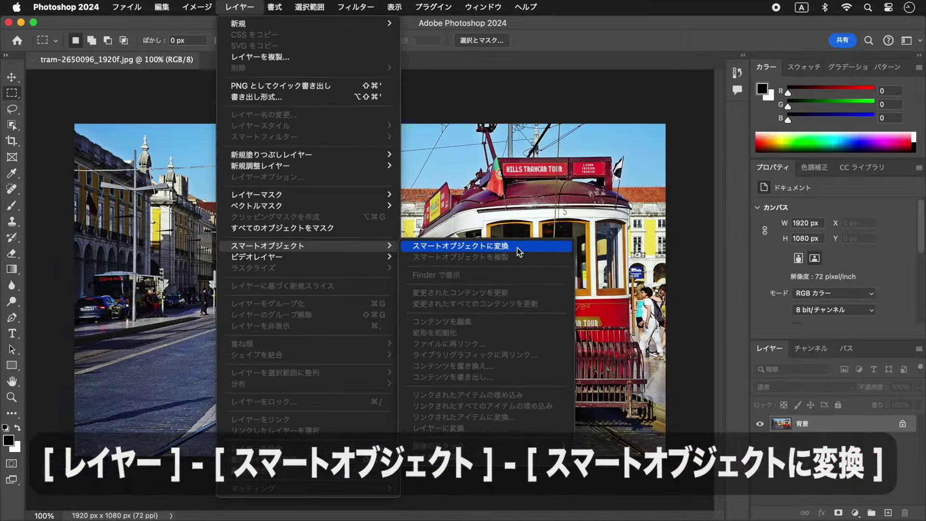
pyautogui.click(701, 274)
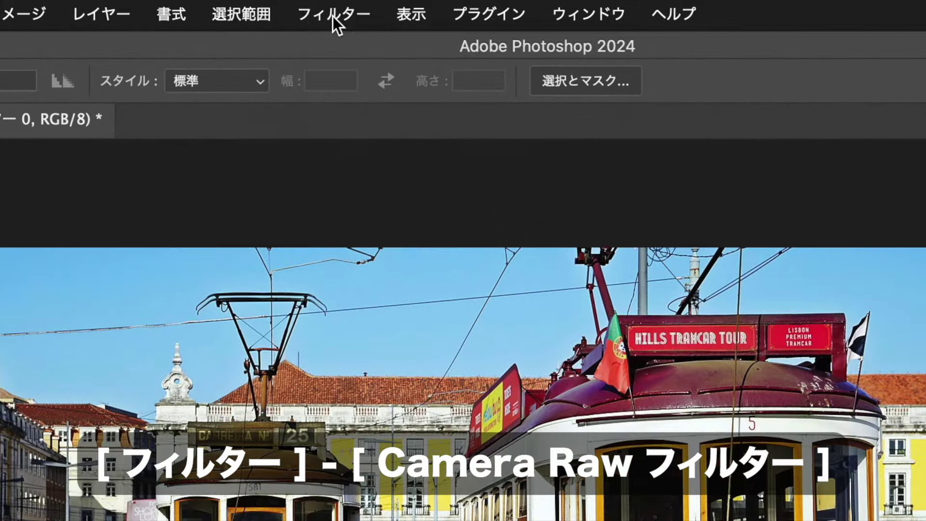
pyautogui.click(344, 12)
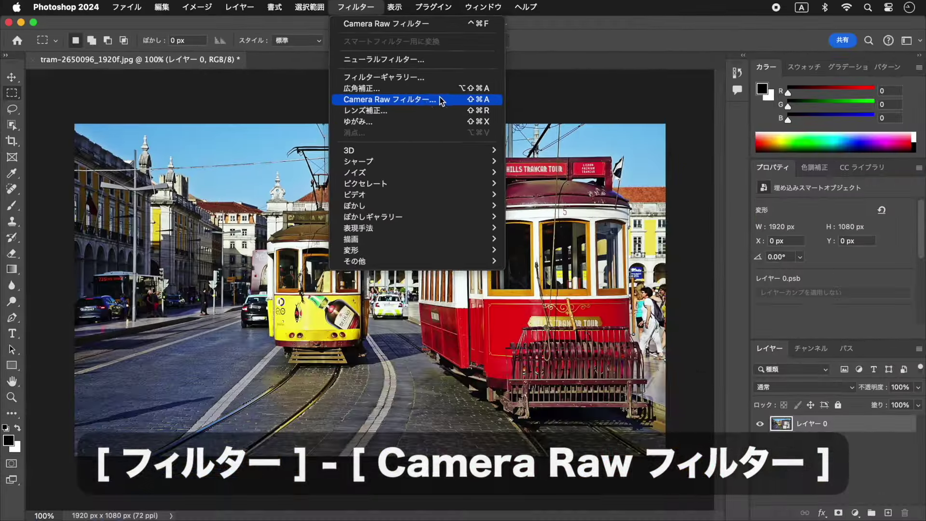
# In the Camera Raw filter, apply Lens Blur and raise its Blur Amount to 50.
pyautogui.click(501, 197)
pyautogui.scroll(-10, 868, 423)
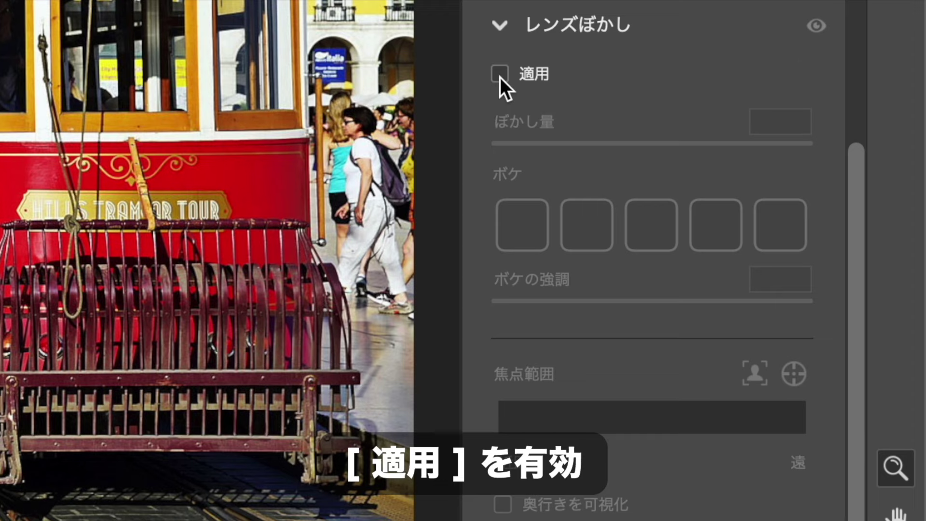
pyautogui.click(500, 76)
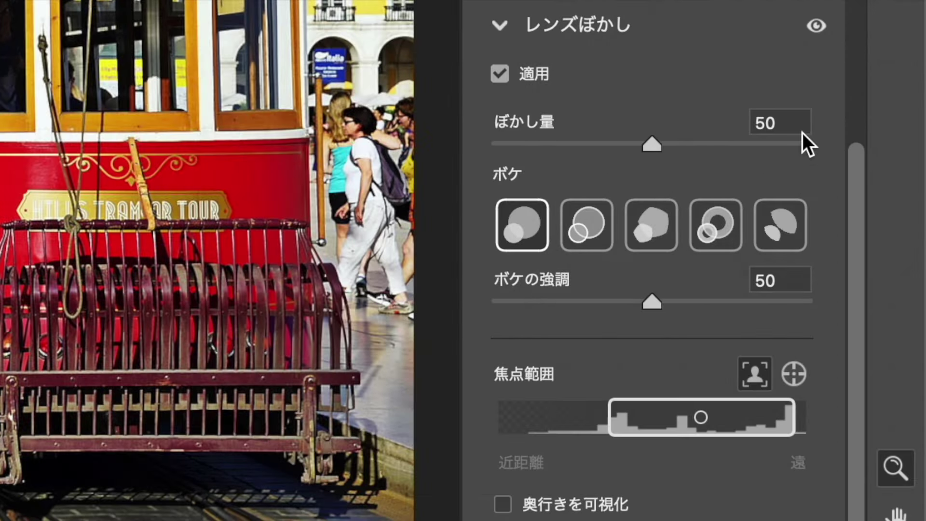
pyautogui.click(788, 118)
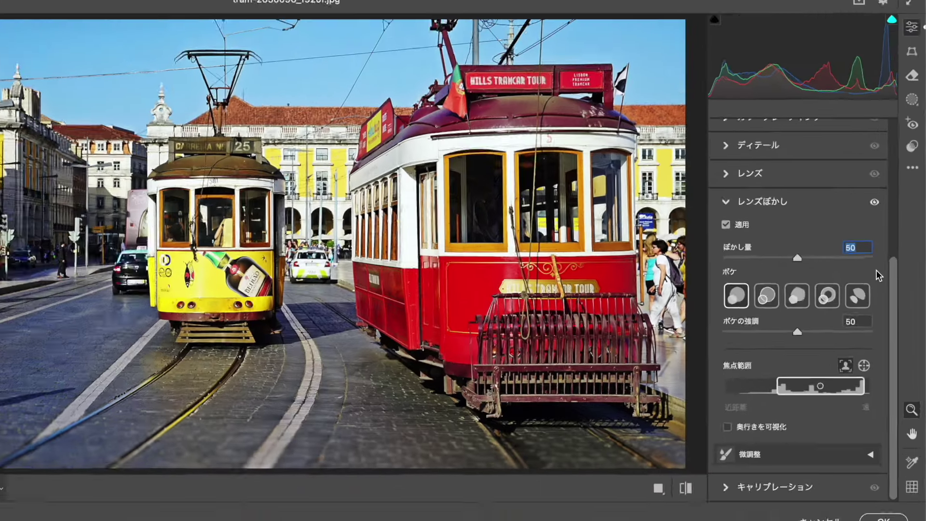
pyautogui.hotkey('shift', 'Up')
pyautogui.hotkey('shift', 'Up')
pyautogui.hotkey('shift', 'Up')
pyautogui.hotkey('shift', 'Up')
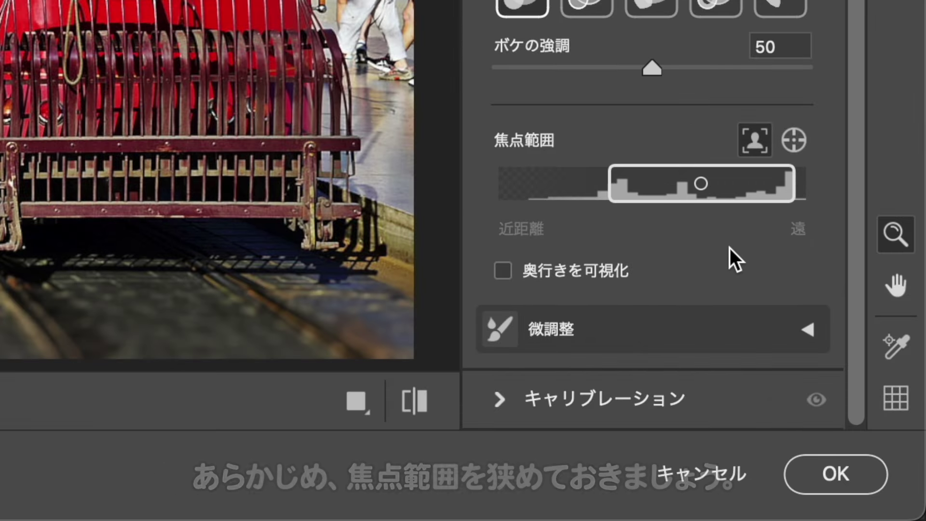
# Move the Focal Range box to the far end and narrow it to about 69–100.
pyautogui.click(728, 188)
pyautogui.moveTo(729, 184); pyautogui.dragTo(776, 183)
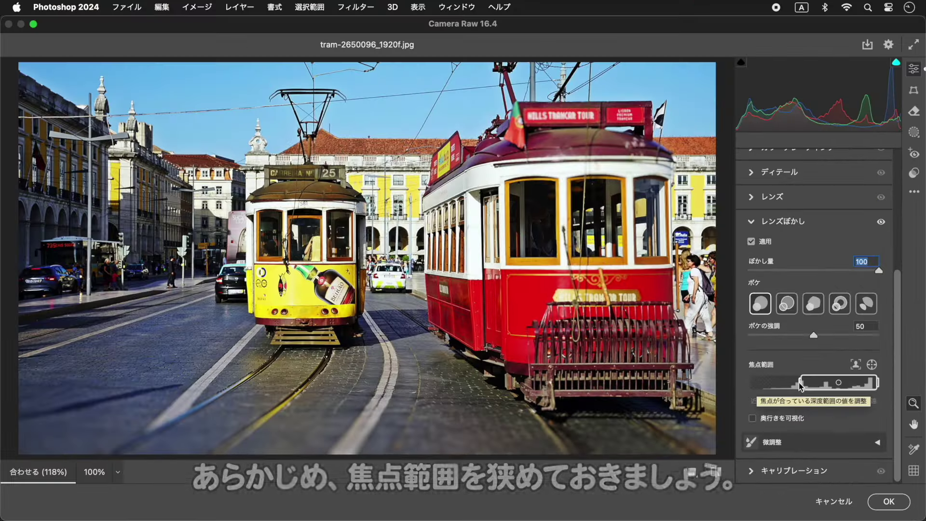
pyautogui.moveTo(618, 184); pyautogui.dragTo(669, 187)
pyautogui.moveTo(820, 385); pyautogui.dragTo(836, 384)
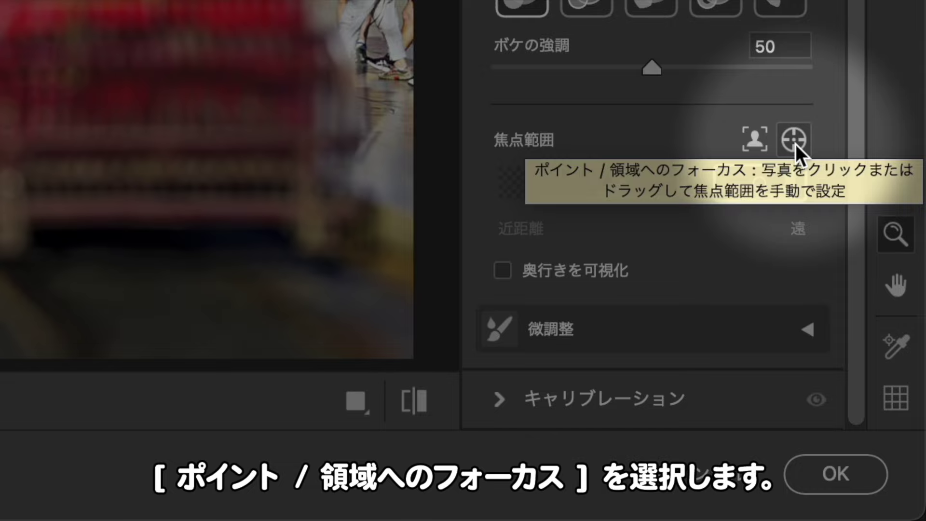
# Set the lens blur focus point on the yellow tram and turn on Visualize Depth.
pyautogui.click(793, 141)
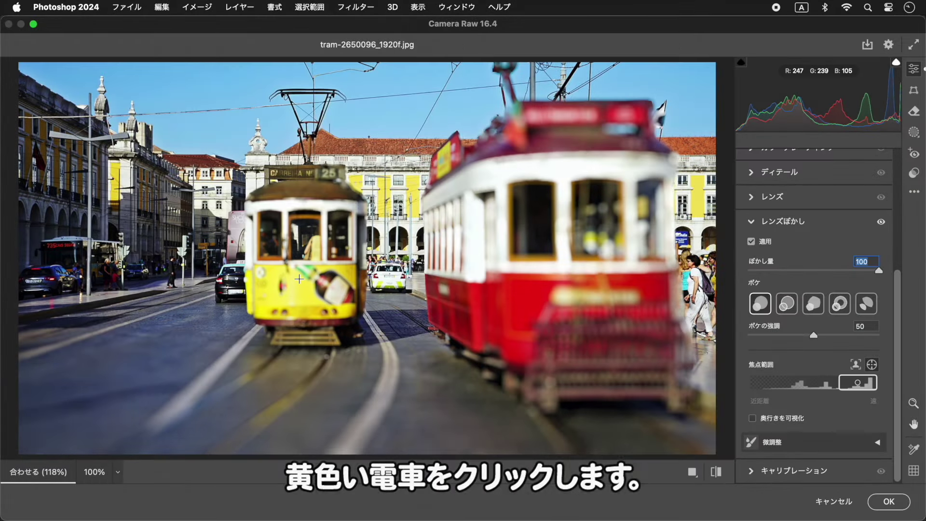
pyautogui.click(299, 279)
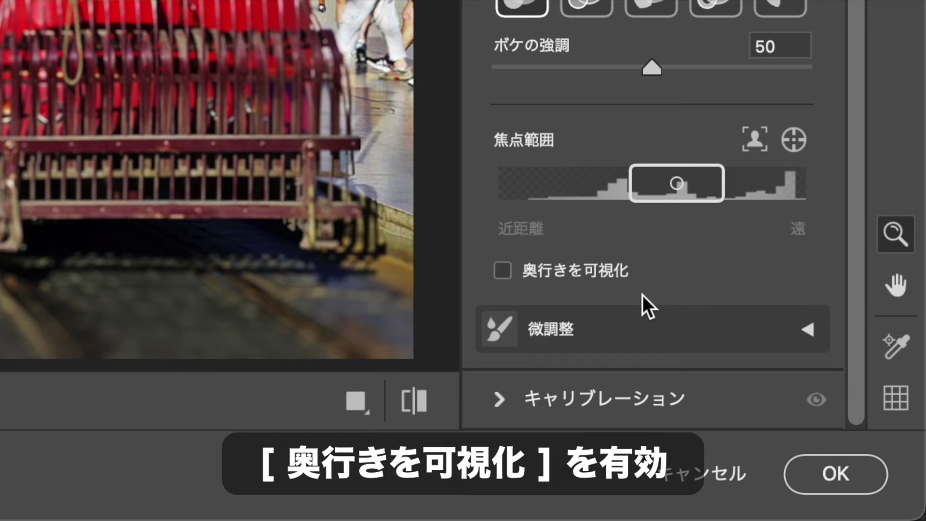
pyautogui.click(502, 271)
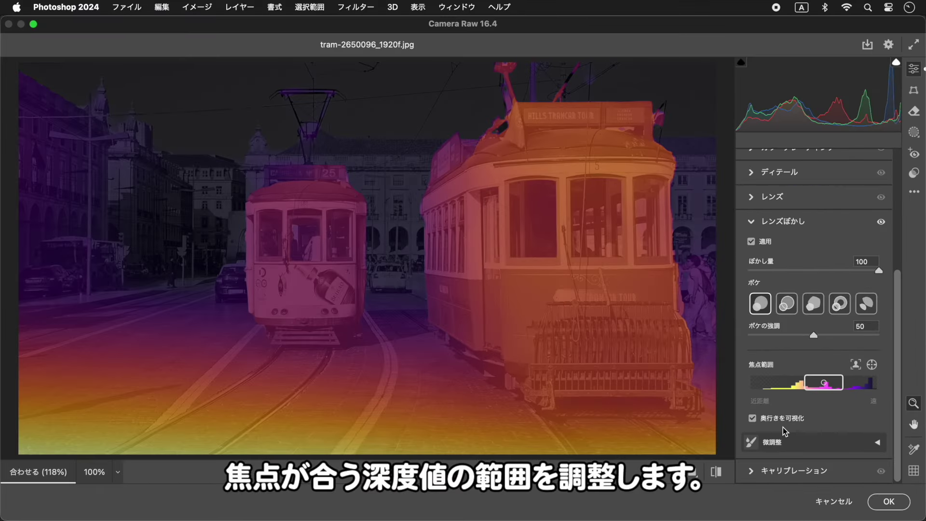
# Drag the Focal Range to about 48–79, then hide the depth map overlay.
pyautogui.click(831, 385)
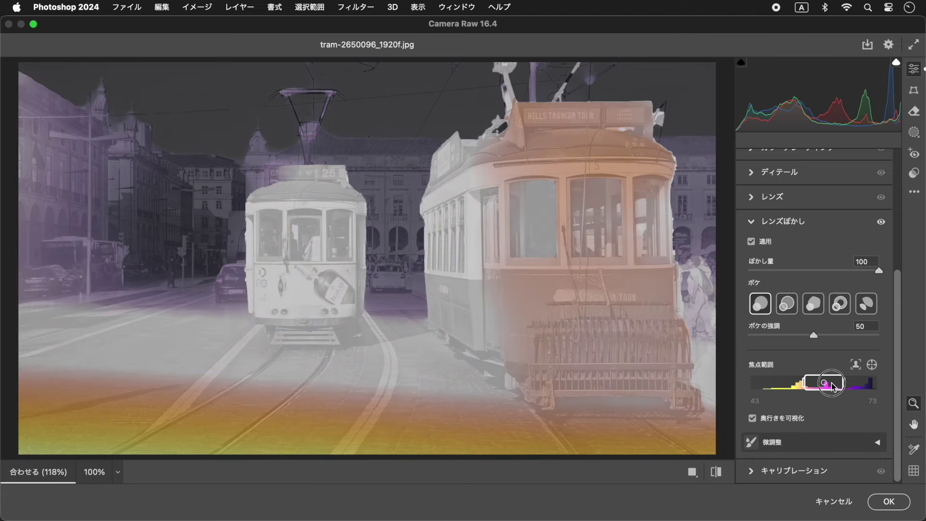
pyautogui.moveTo(831, 385); pyautogui.dragTo(870, 390)
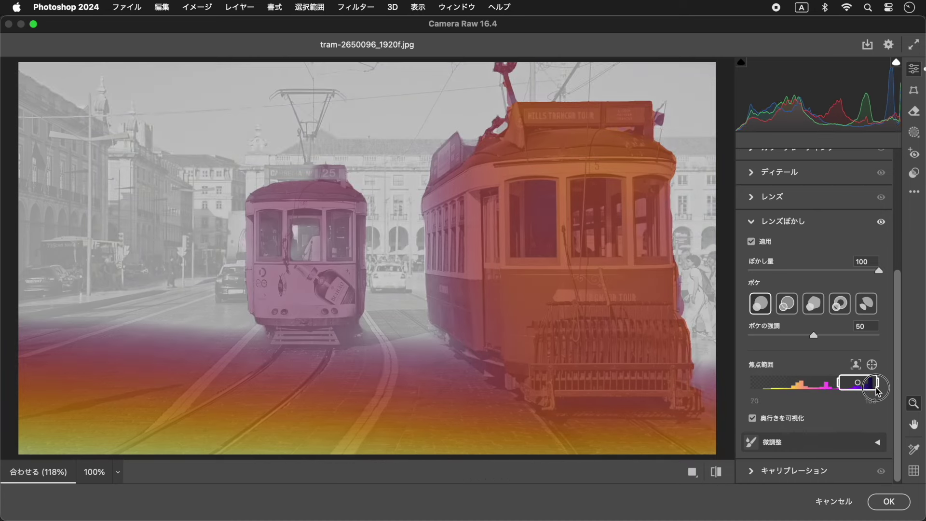
pyautogui.moveTo(876, 390); pyautogui.dragTo(834, 389)
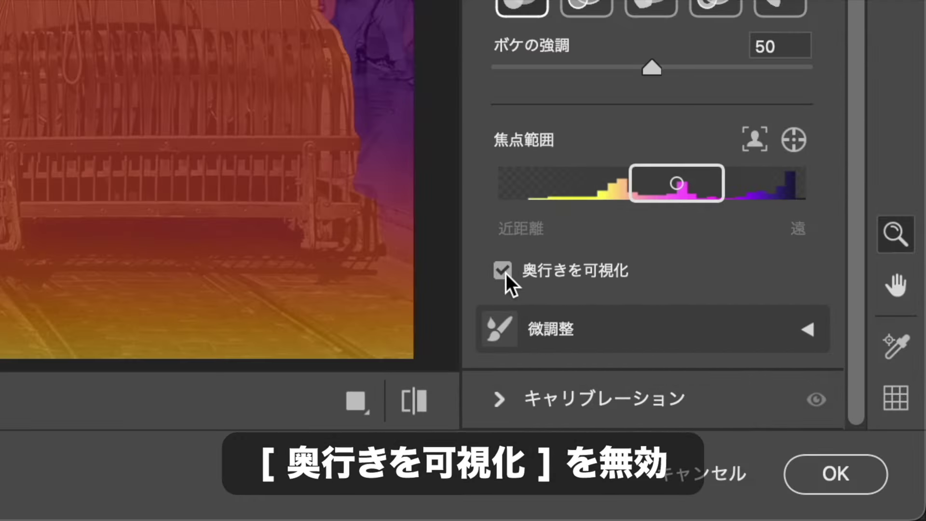
pyautogui.click(505, 273)
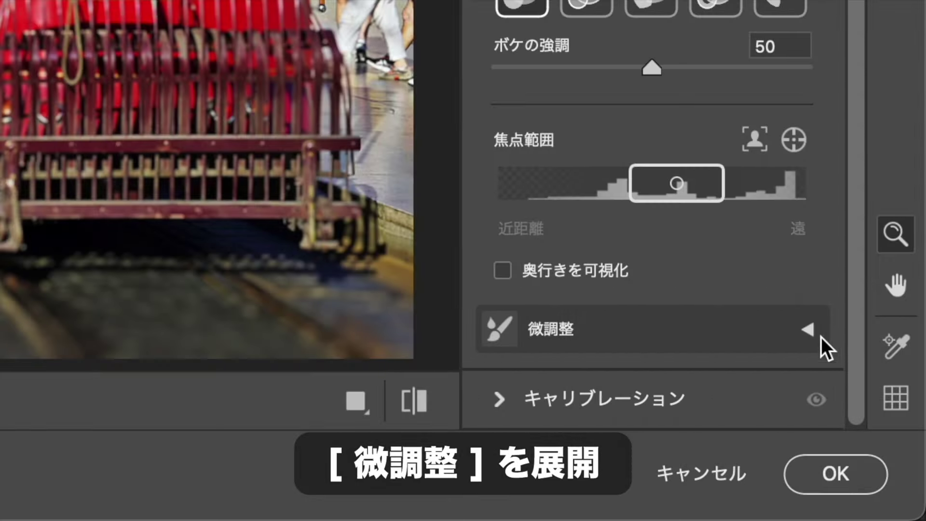
# Expand the Lens Blur Refine options and select the Blur brush.
pyautogui.click(814, 331)
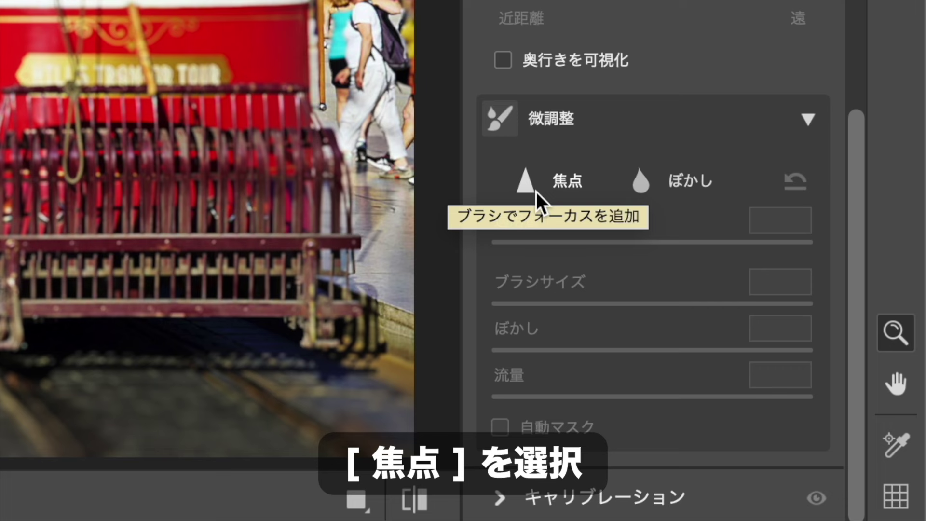
pyautogui.click(536, 192)
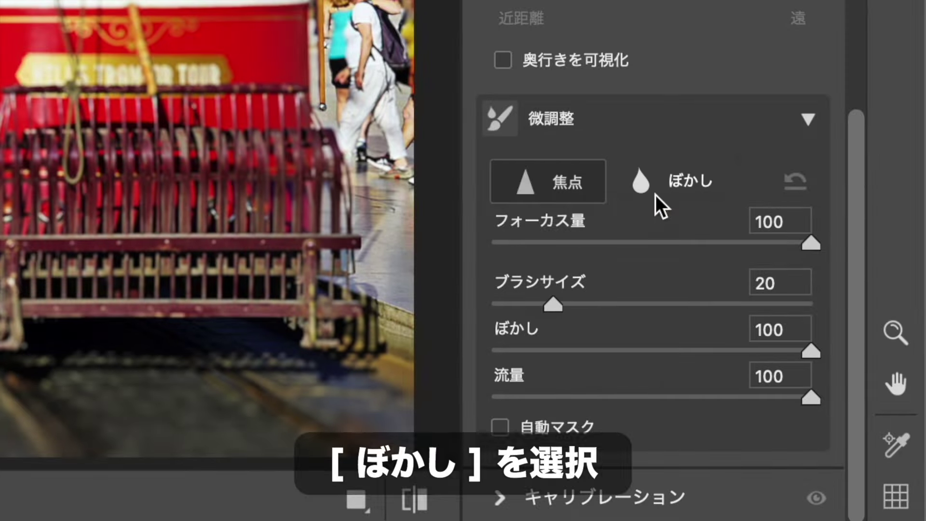
pyautogui.click(657, 198)
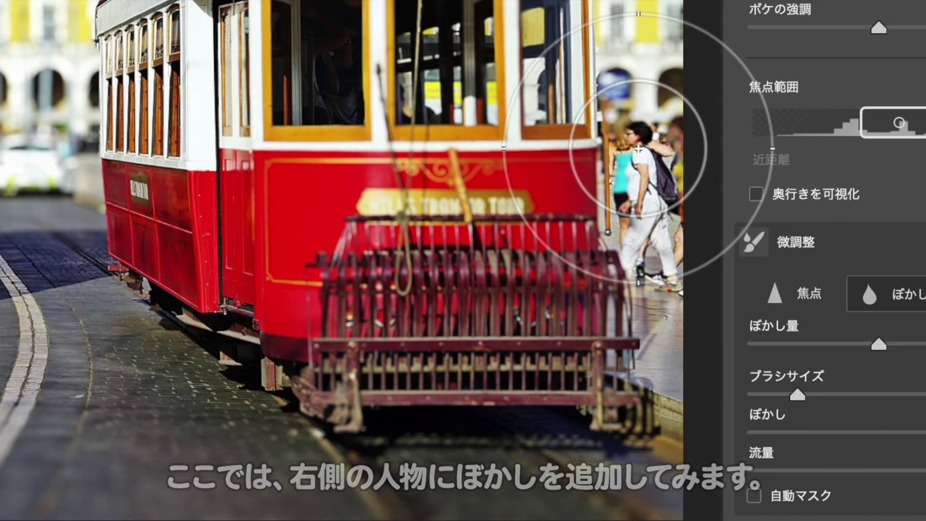
# Paint blur over the right-side person and the red tram's roof flag, sign and pole.
pyautogui.moveTo(638, 149)
pyautogui.mouseDown()
pyautogui.moveTo(630, 217)
pyautogui.moveTo(650, 236)
pyautogui.mouseUp()
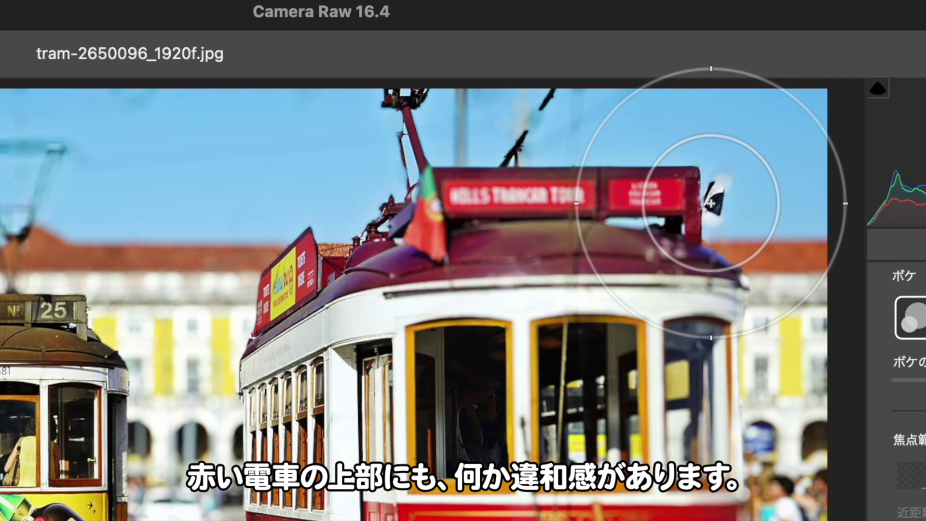
pyautogui.moveTo(710, 198); pyautogui.dragTo(703, 186)
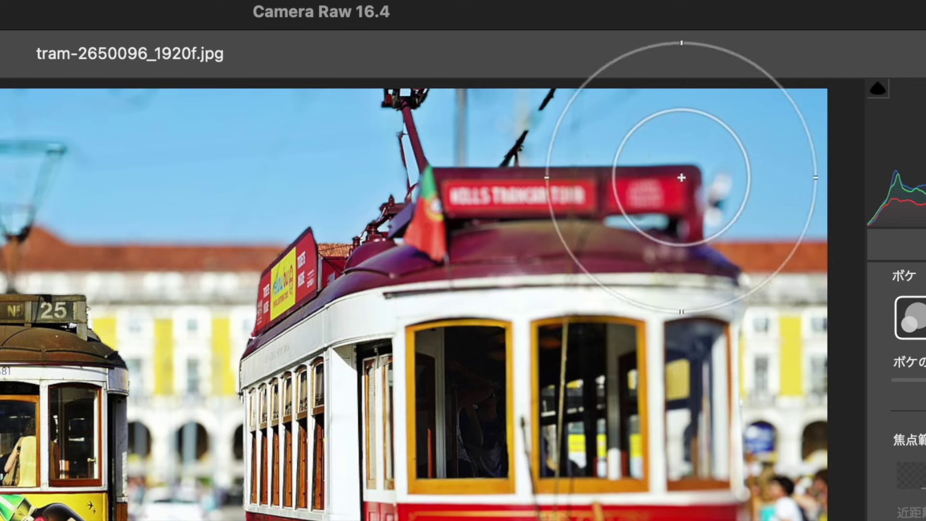
pyautogui.moveTo(529, 124)
pyautogui.mouseDown()
pyautogui.moveTo(476, 135)
pyautogui.moveTo(409, 117)
pyautogui.moveTo(413, 136)
pyautogui.mouseUp()
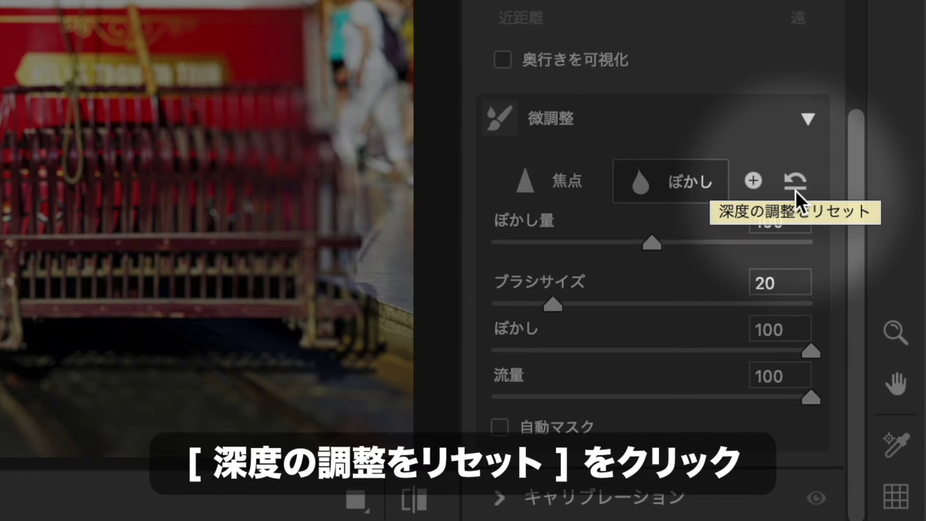
# Reset the depth adjustments and apply the Camera Raw lens blur as a smart filter.
pyautogui.click(795, 190)
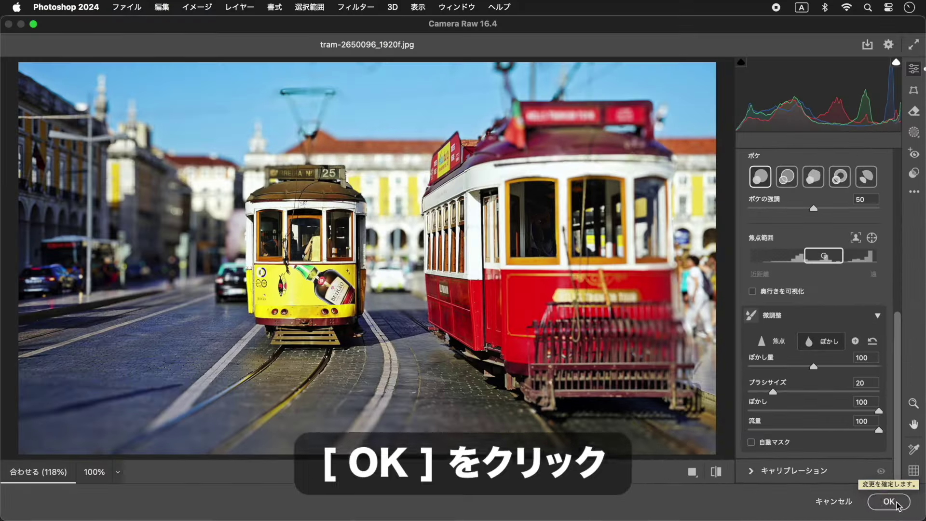
pyautogui.click(896, 504)
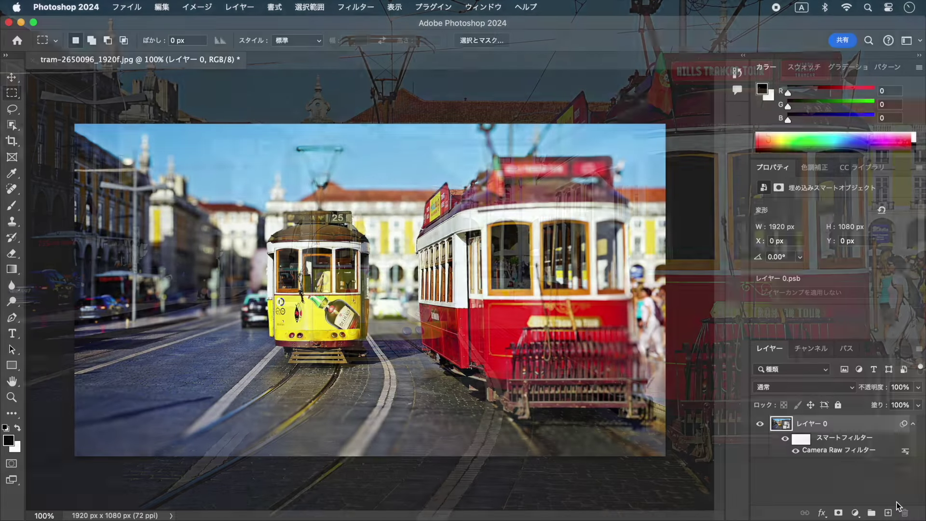